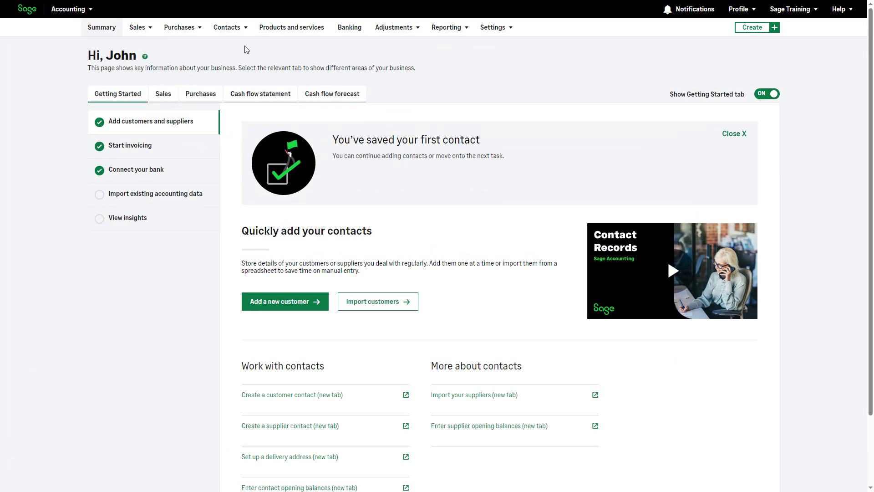
Go to the Suppliers list and start a new supplier.
mouse_move(242, 32)
click(244, 63)
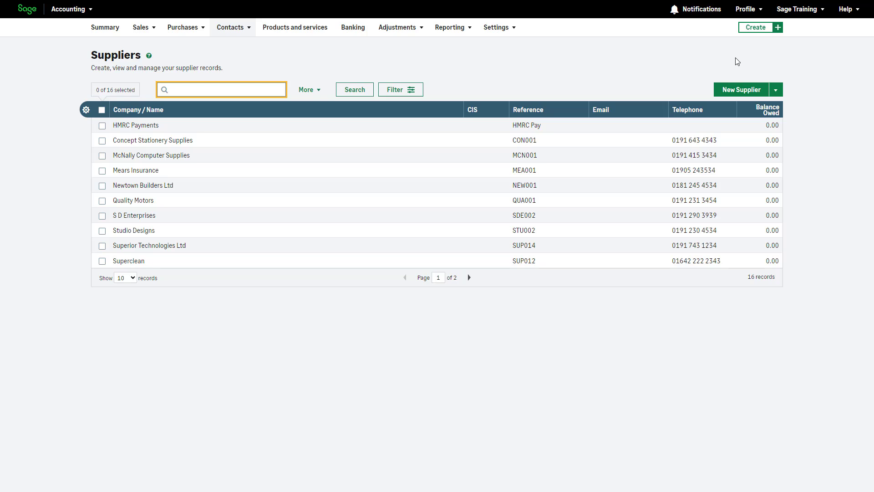
click(739, 93)
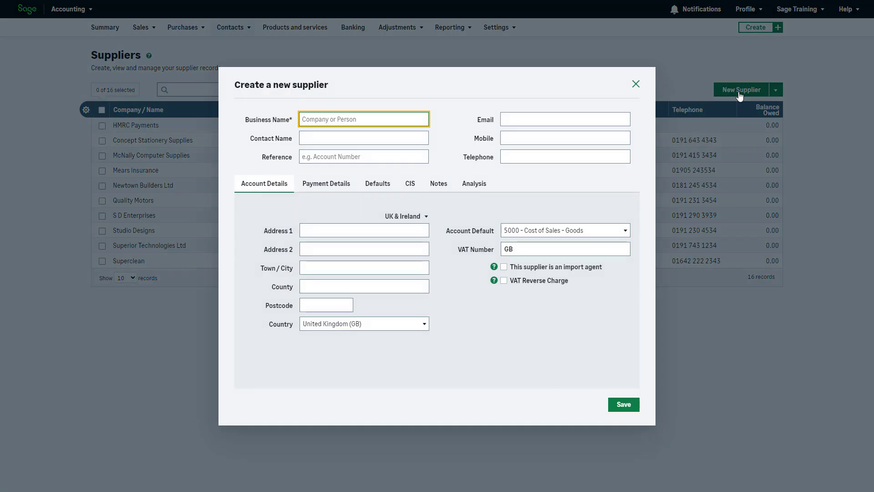
Enter business name 'Sage Supplier', plus the contact's full name and e-mail address.
text(Sage Supplier)
click(423, 138)
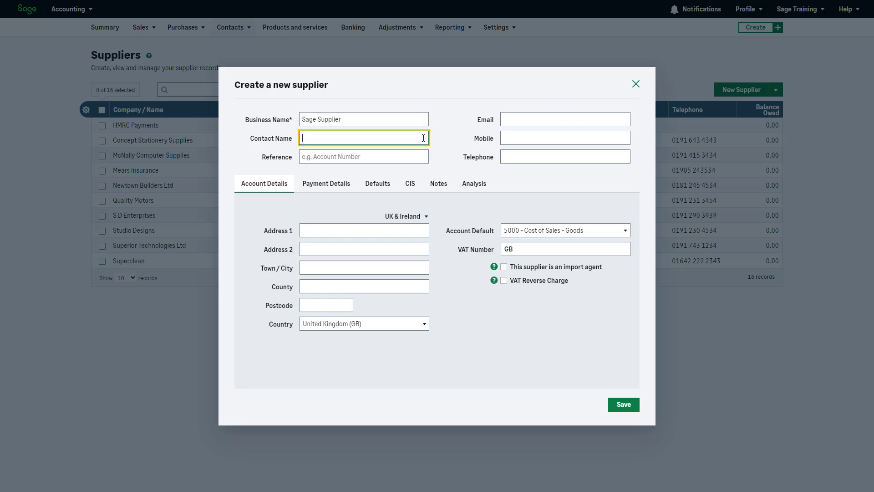
text(Joe Bloggs)
click(440, 159)
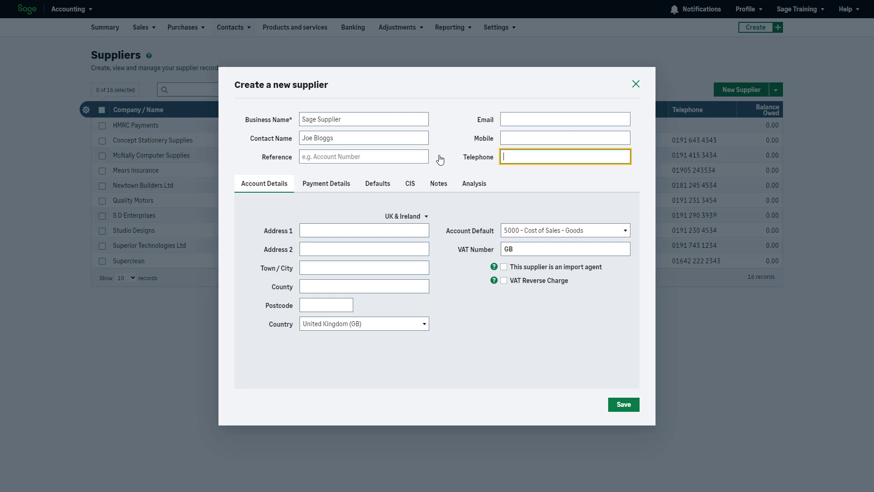
click(513, 124)
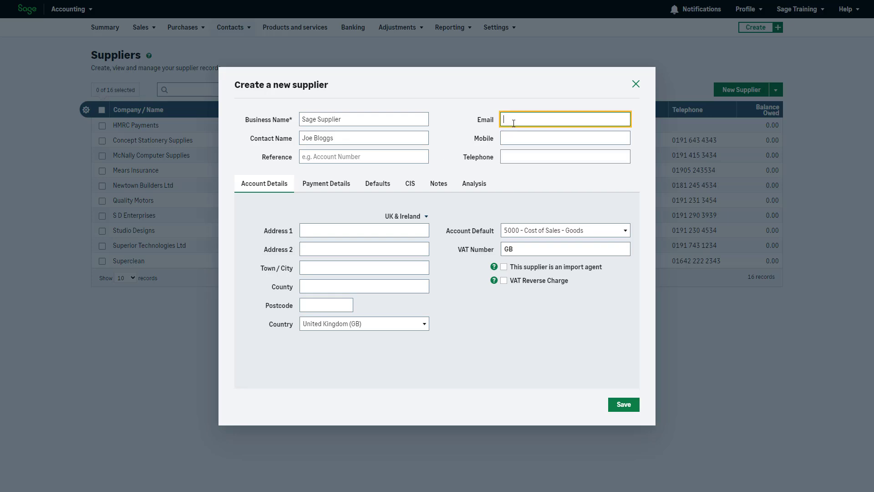
Keep the address region as UK & Ireland and begin the first address line.
click(427, 221)
click(427, 218)
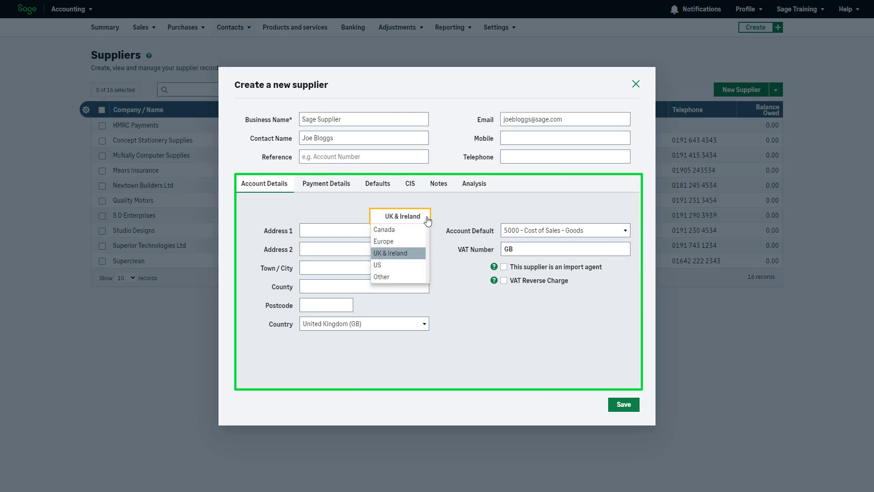
click(415, 255)
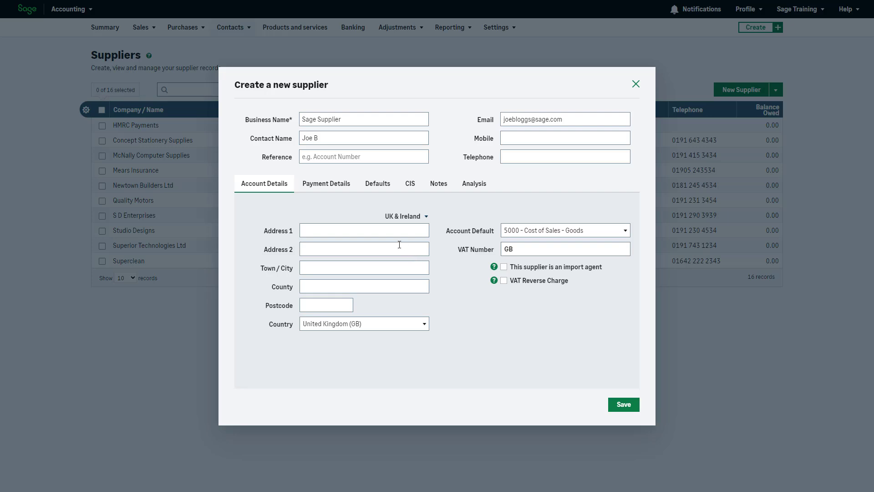
click(382, 231)
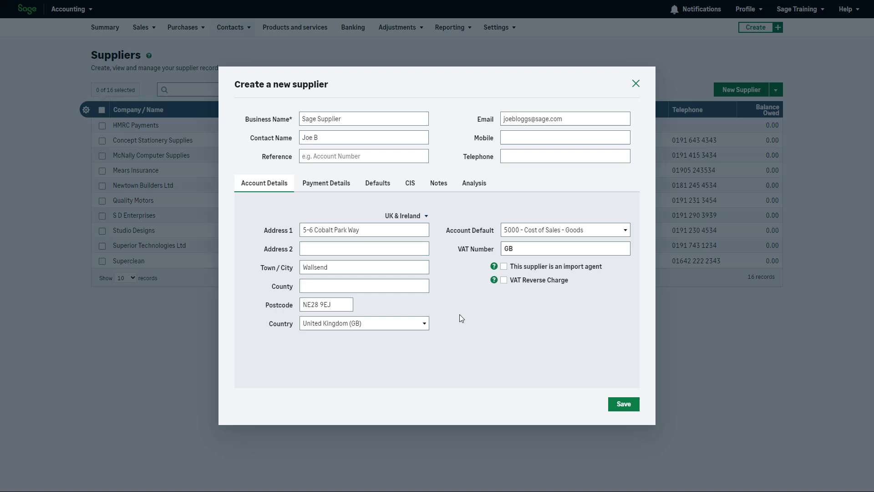
Keep 5000 - Cost of Sales - Goods as default account and enter the supplier's VAT number.
click(630, 233)
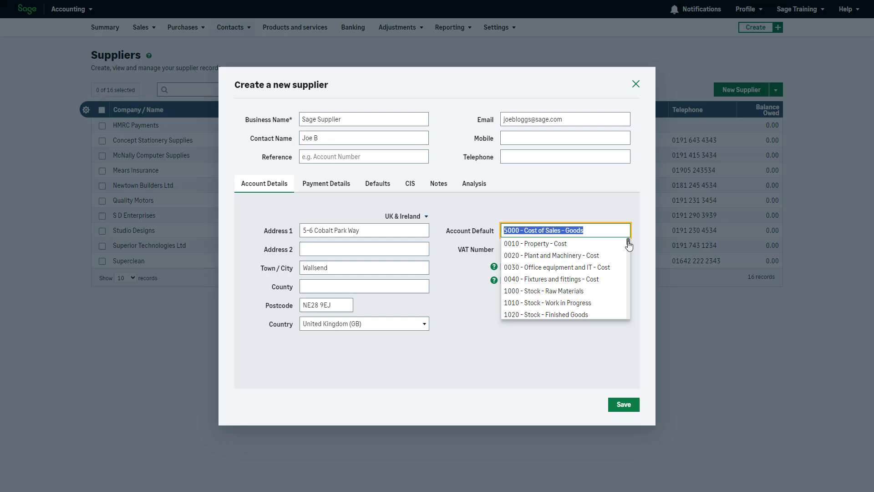
drag(628, 244, 630, 253)
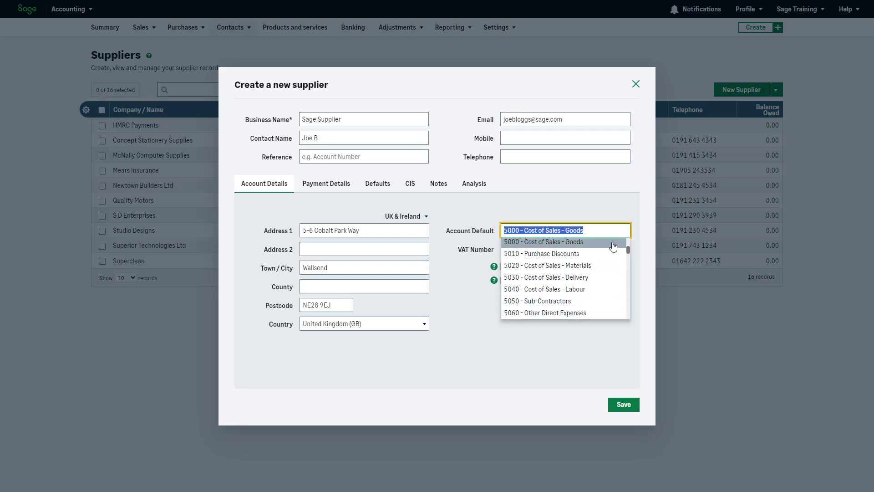
click(613, 246)
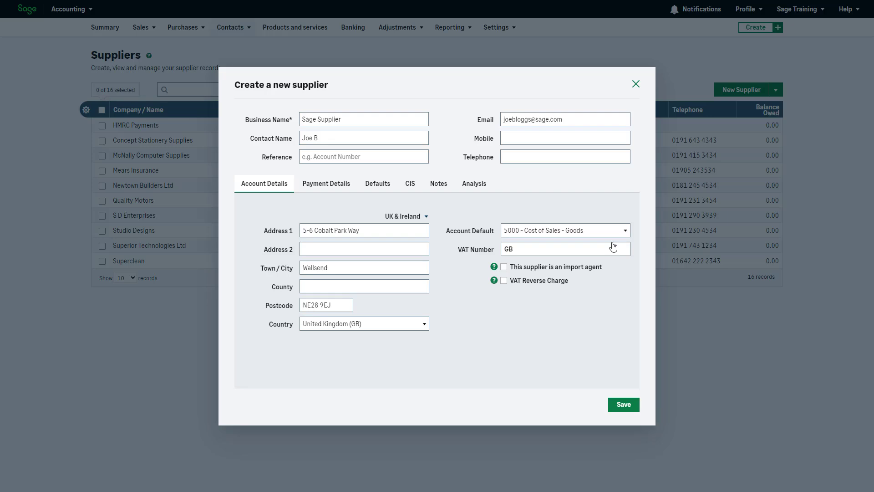
click(613, 250)
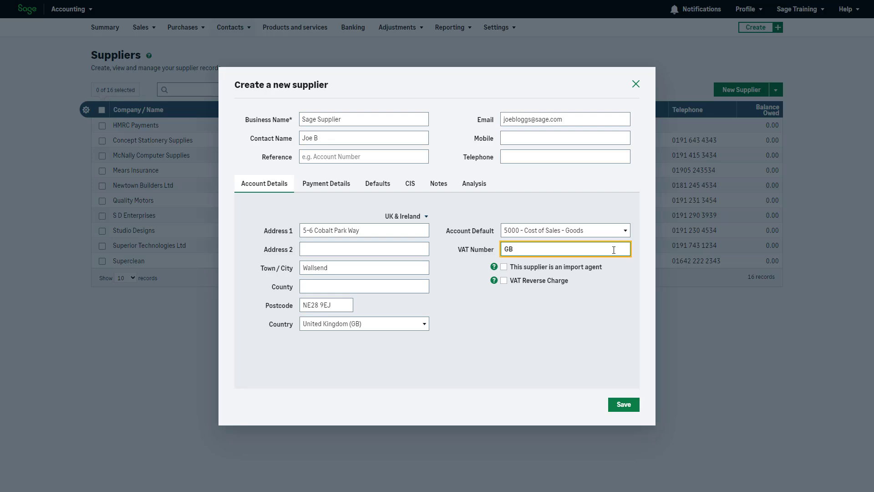
text(123456)
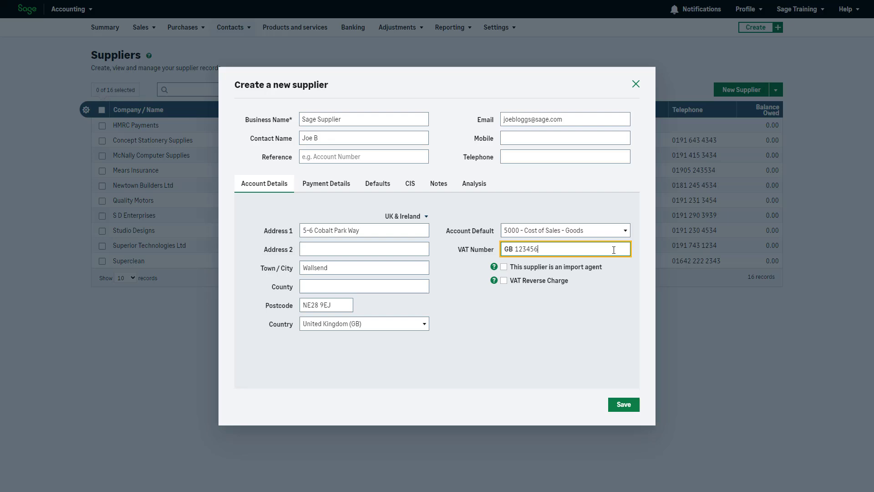
text(789)
On Payment Details, enable a credit limit of 1000.
click(343, 188)
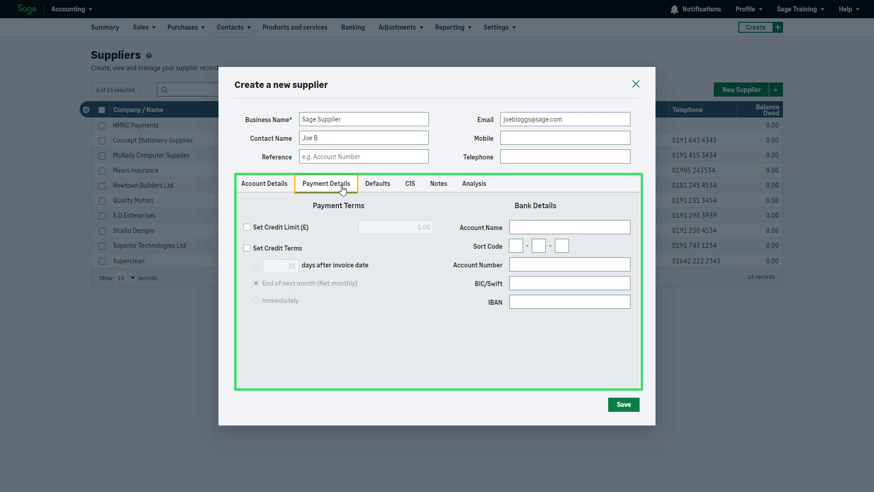
click(248, 231)
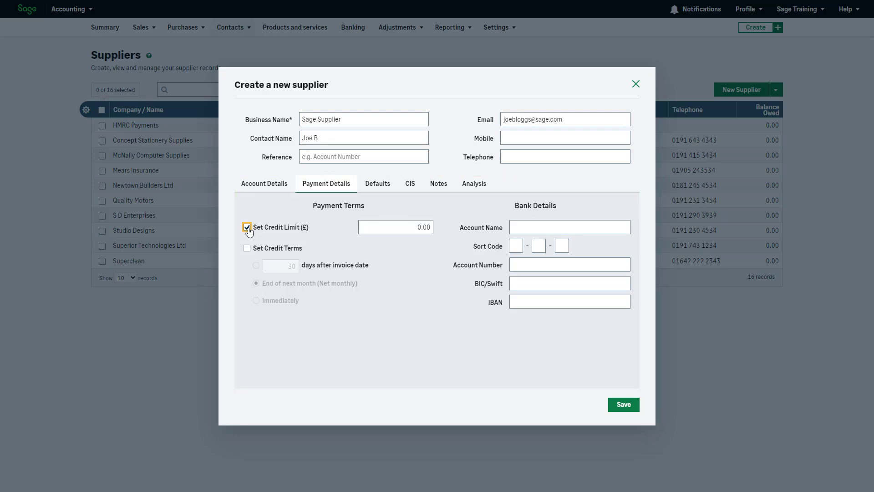
click(392, 226)
text(1000)
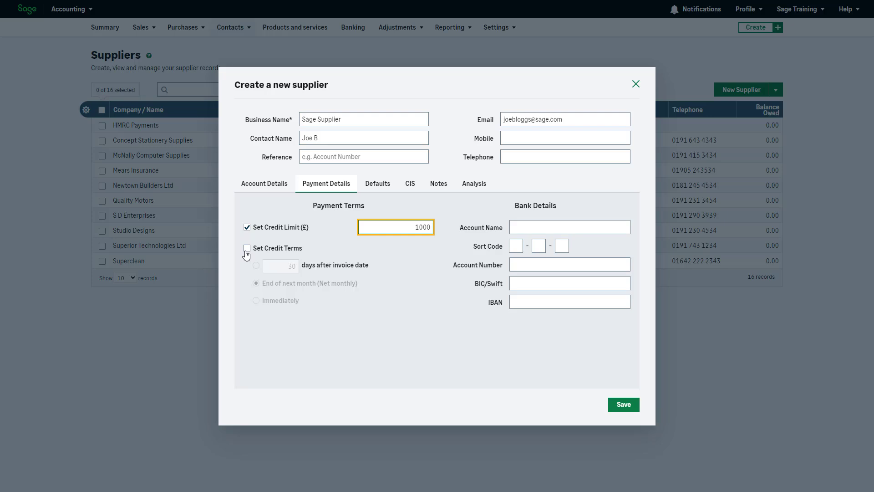
Set credit terms to End of next month and begin the bank account name.
click(247, 248)
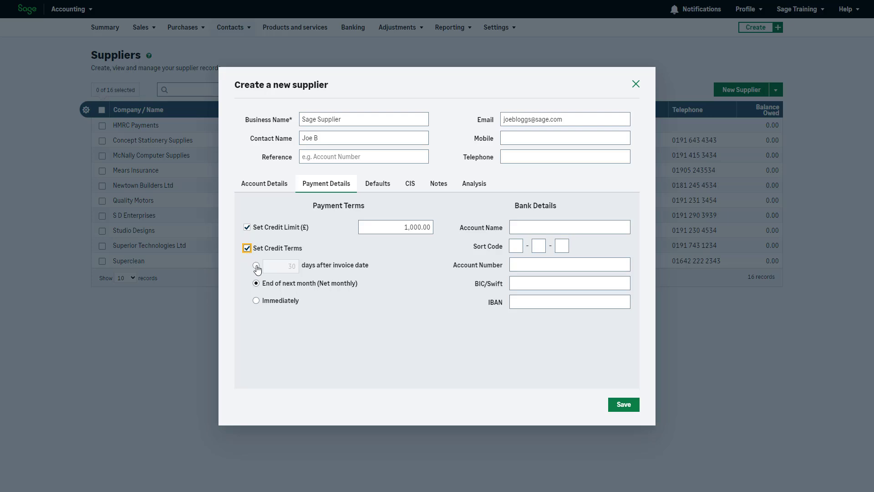
click(256, 266)
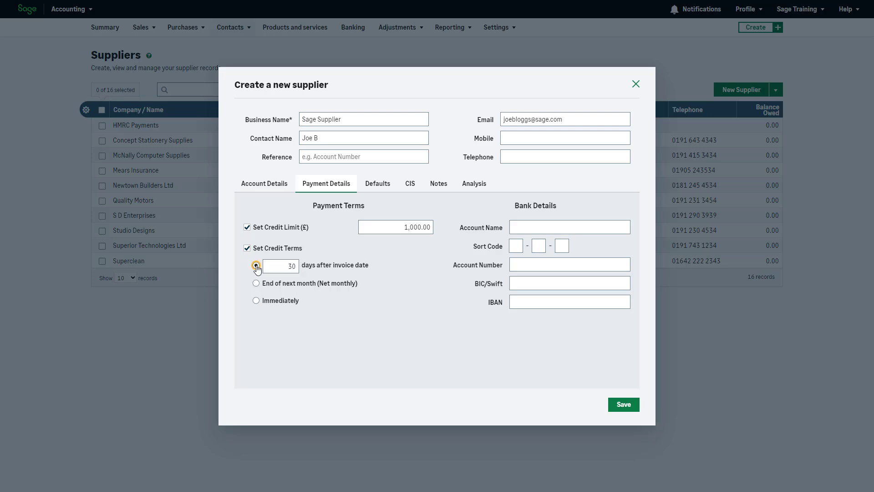
click(256, 283)
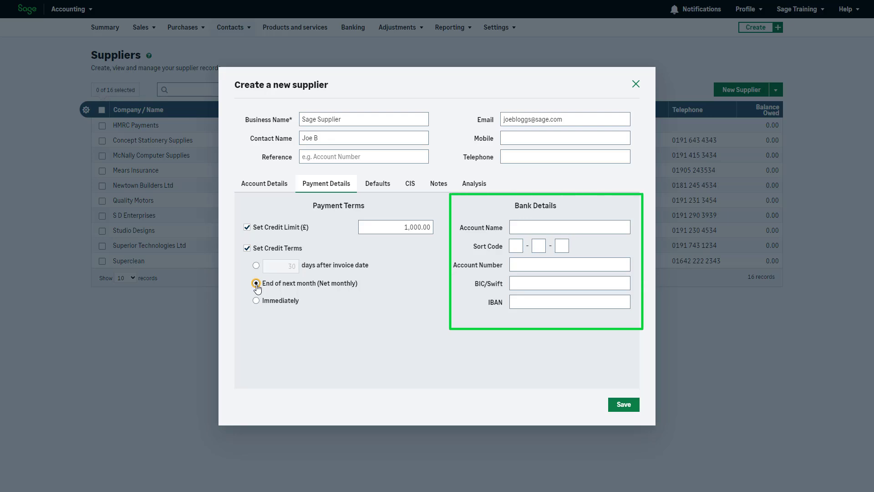
click(529, 223)
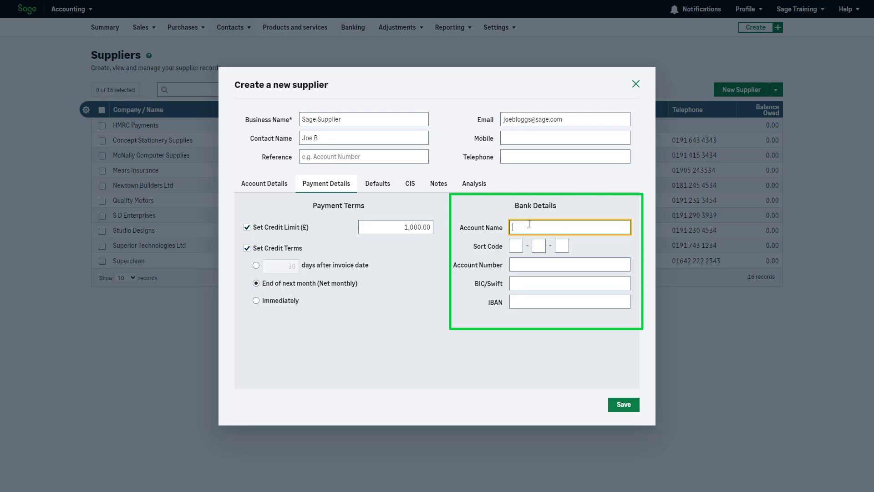
text(Joe Bloggs)
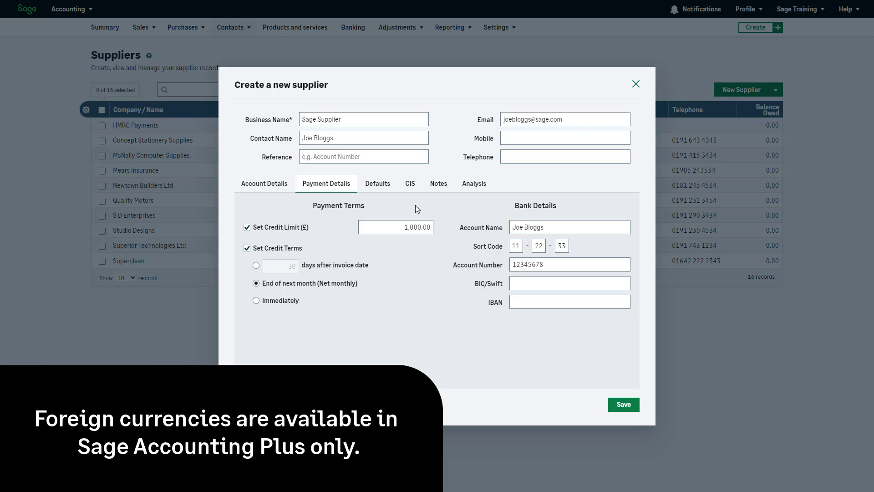
Keep the supplier's default currency as Pound Sterling (GBP).
click(390, 187)
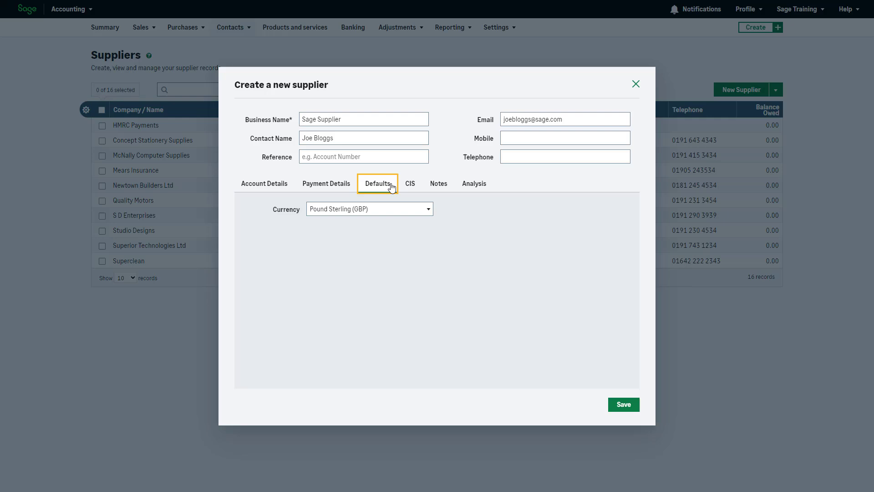
click(429, 211)
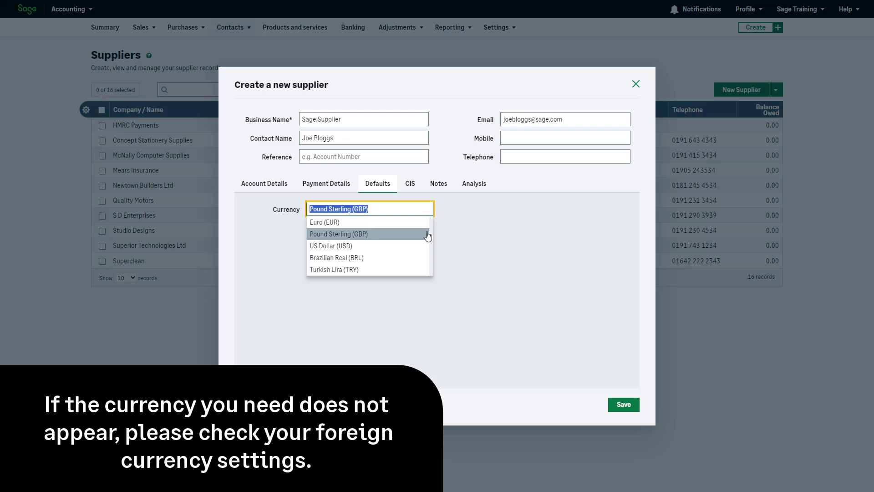
click(427, 234)
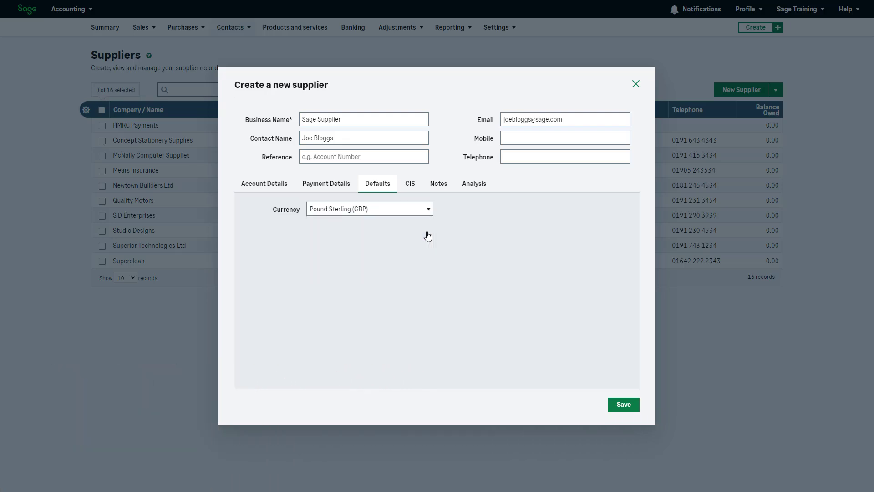
Mark the supplier CIS registered with the Standard 20.00% deduction rate.
click(415, 191)
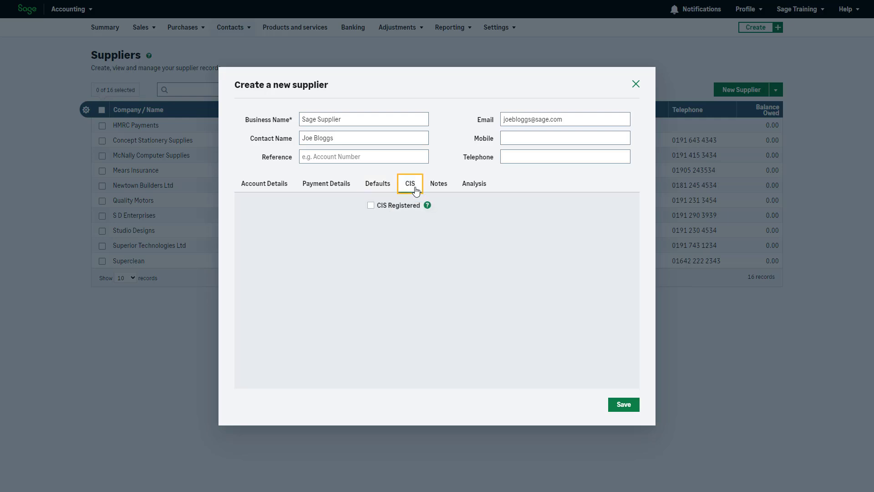
click(373, 207)
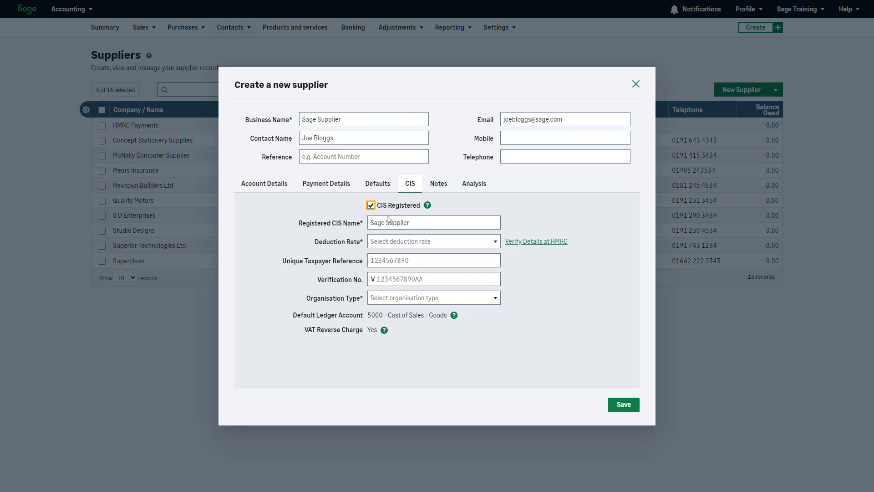
click(490, 240)
click(455, 265)
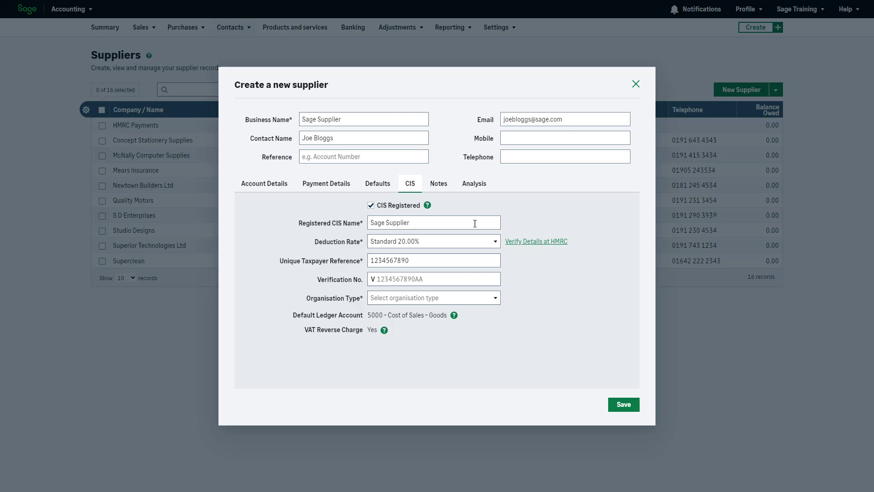
Add the note 'Business is closed on a Sunday and Monday.' to the supplier.
click(438, 185)
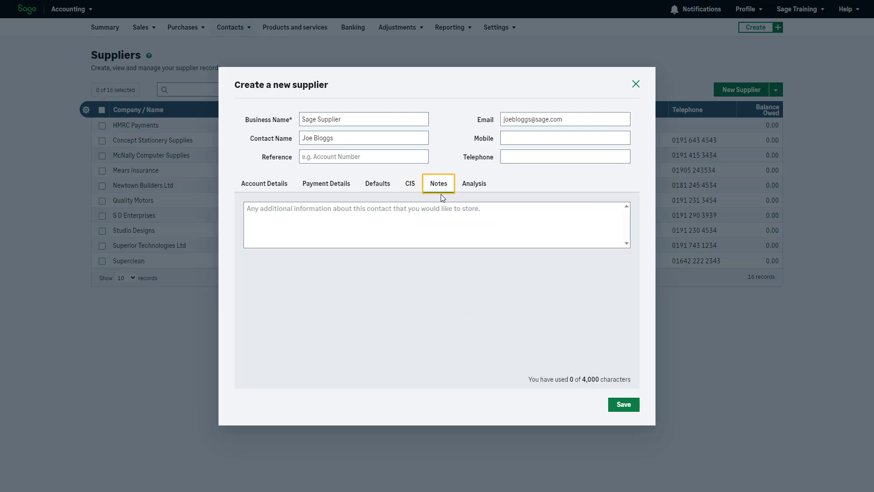
click(452, 222)
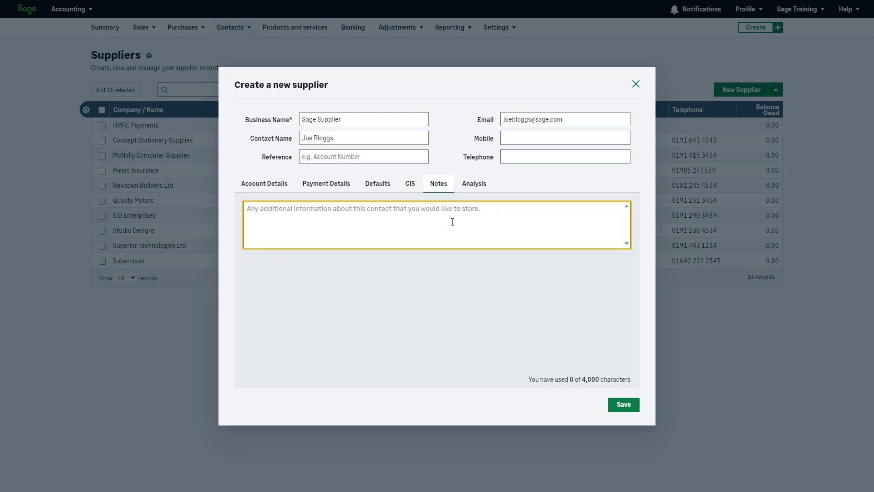
text(Business is closed on a Sunday and Monday.)
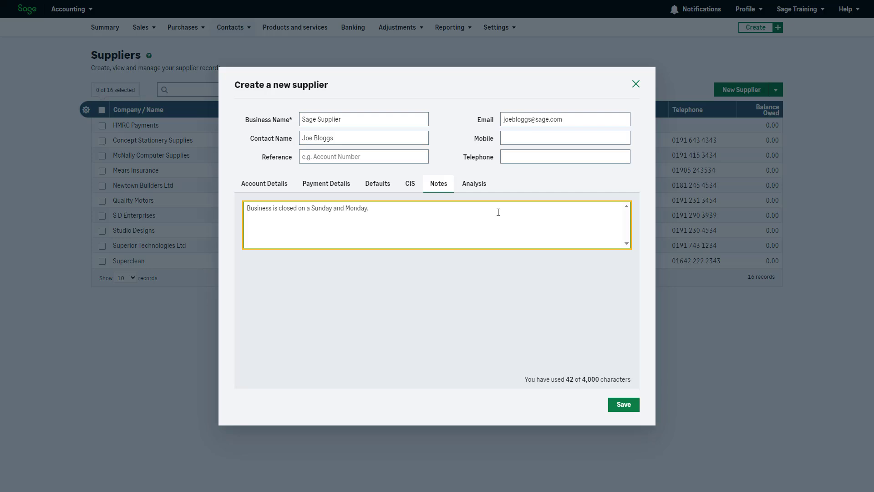
Assign (01) Supplier Group 1, save the supplier, and view page 2 of the list.
click(483, 189)
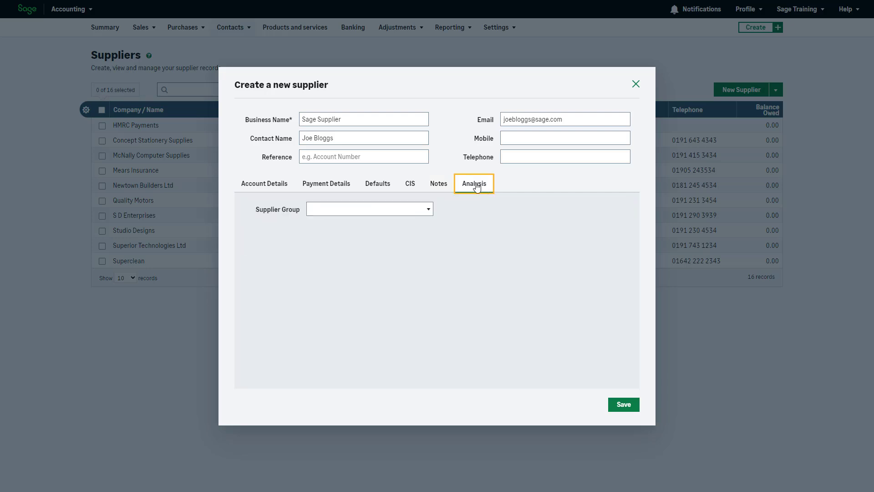
click(428, 211)
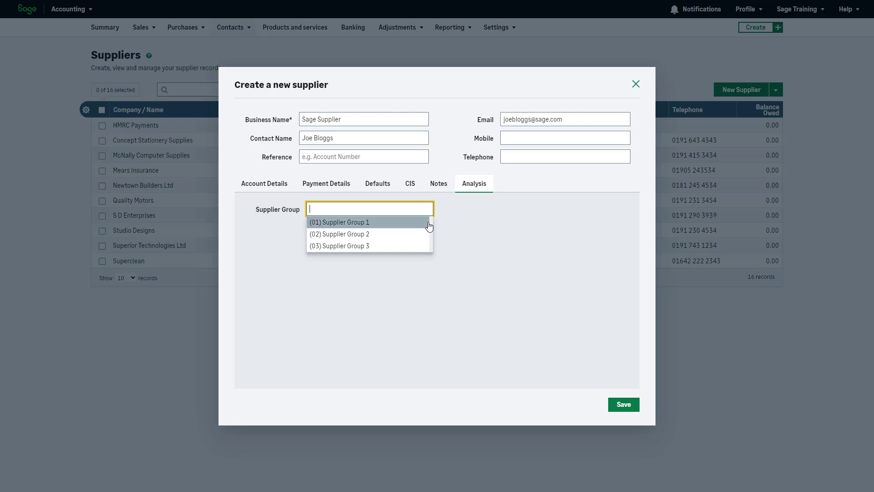
click(429, 222)
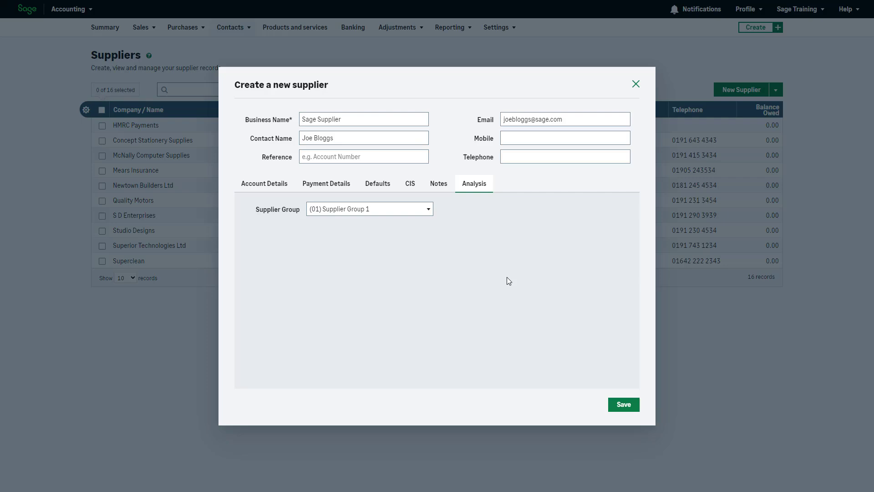
click(626, 405)
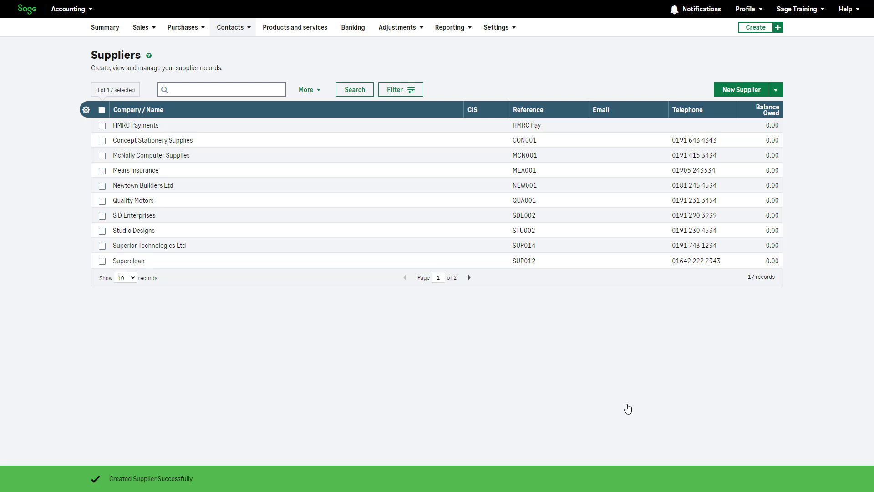
click(468, 277)
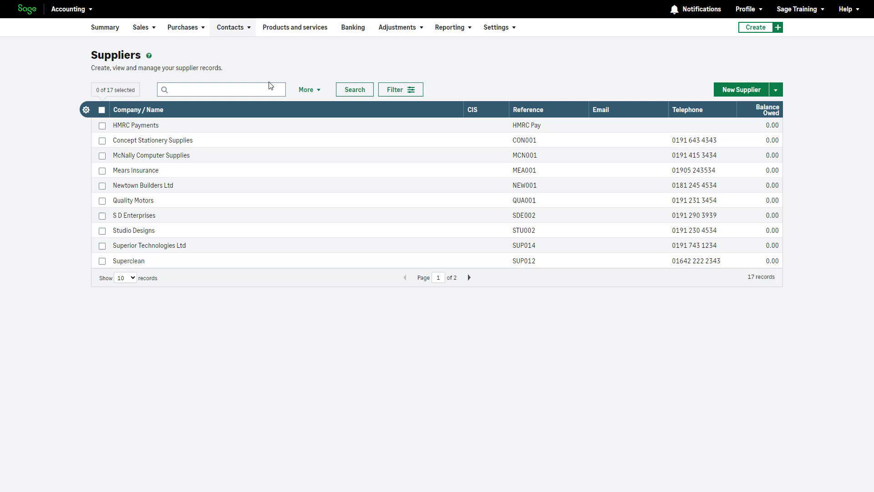
Search suppliers for 'Sage', then apply and clear an Active status filter.
click(258, 87)
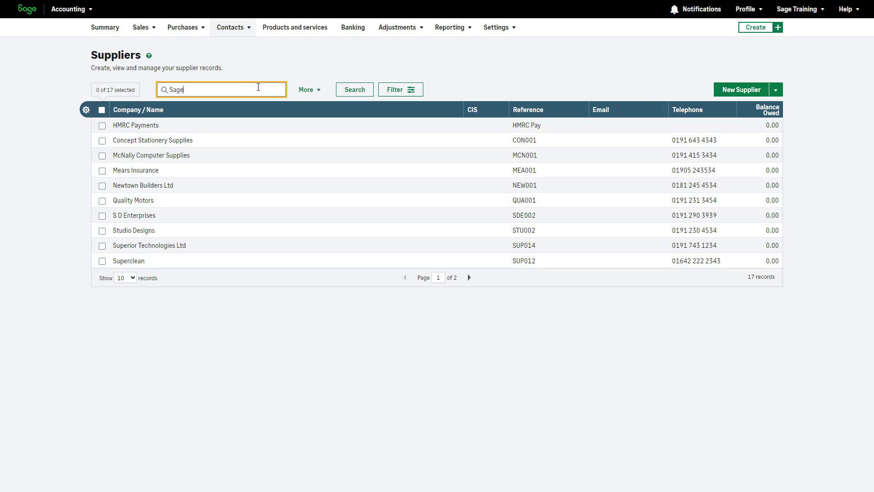
click(354, 90)
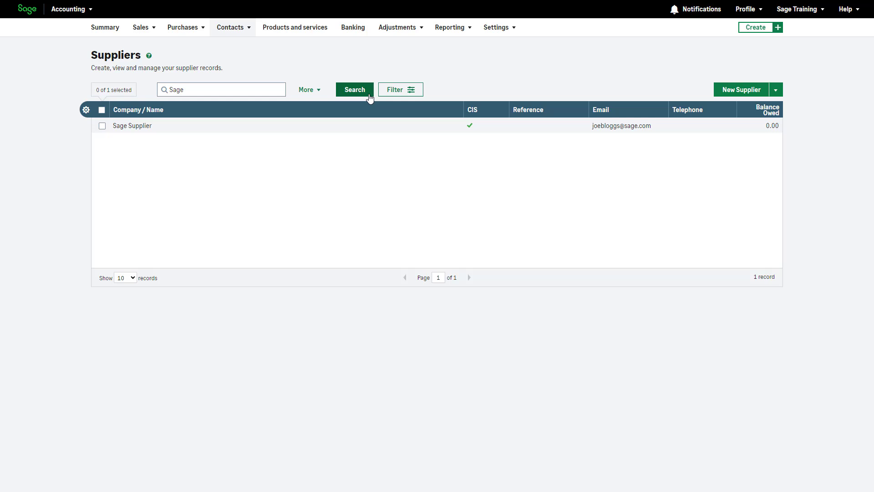
click(409, 91)
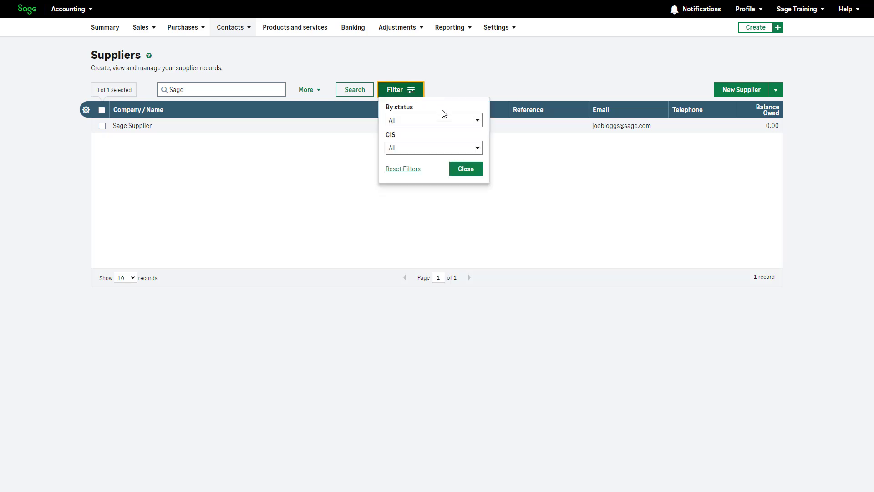
click(477, 121)
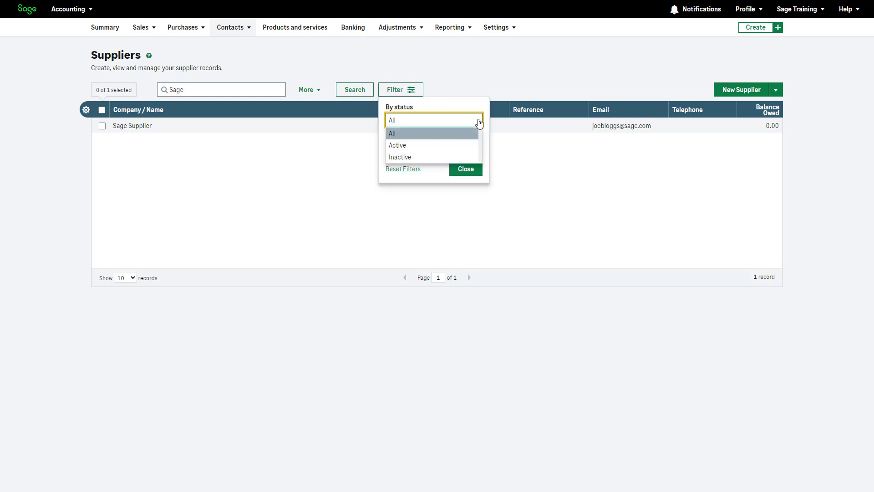
click(472, 146)
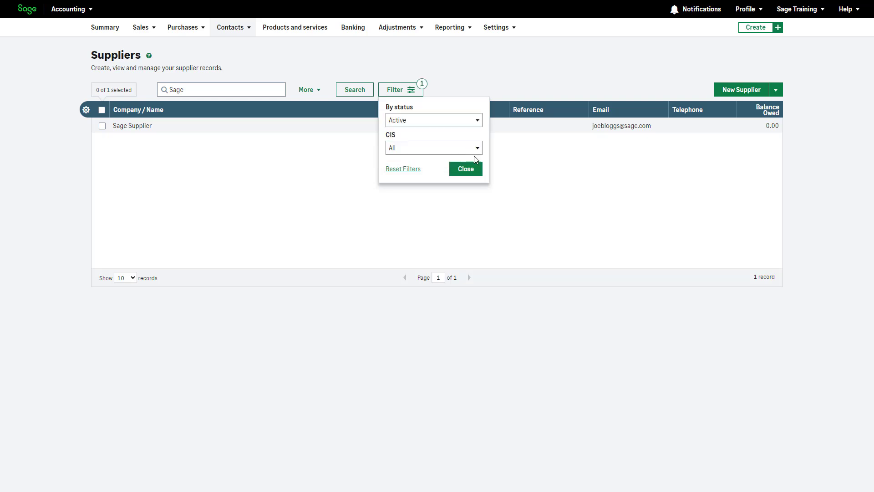
click(466, 170)
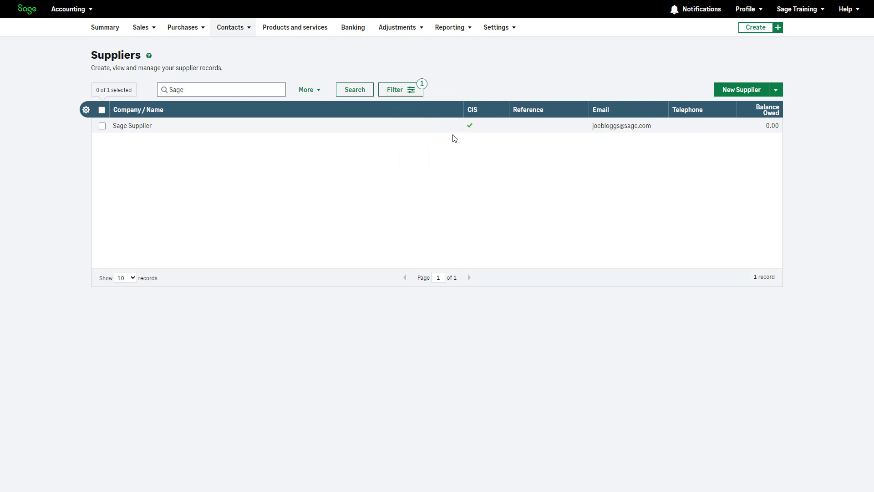
click(424, 88)
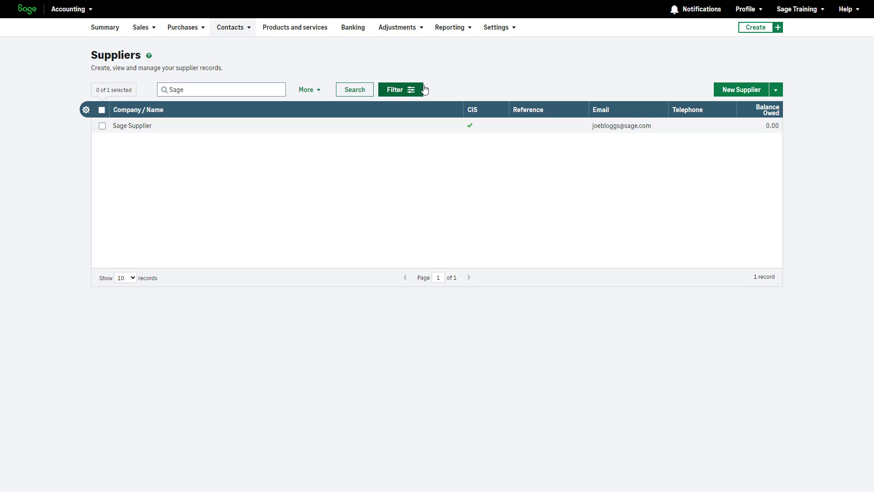
In the list's column settings, move CIS between Email and Telephone and save the layout.
click(86, 110)
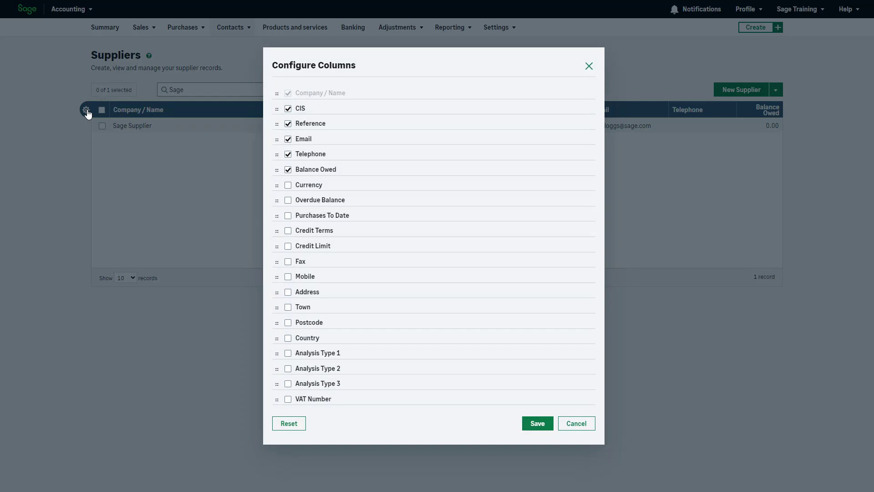
click(288, 108)
click(288, 124)
click(288, 124)
click(288, 108)
drag(277, 106, 277, 142)
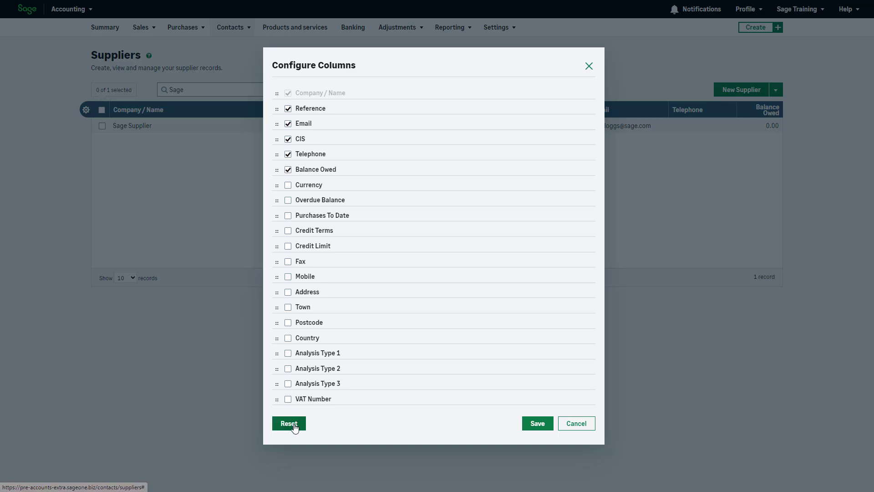
click(537, 423)
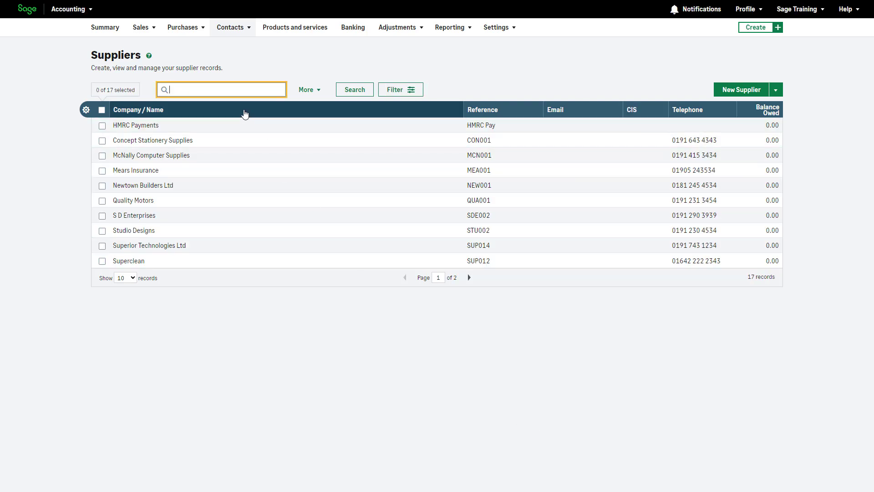
Sort by Company / Name, tick HMRC Payments and McNally Computer Supplies, and show bulk actions.
click(244, 114)
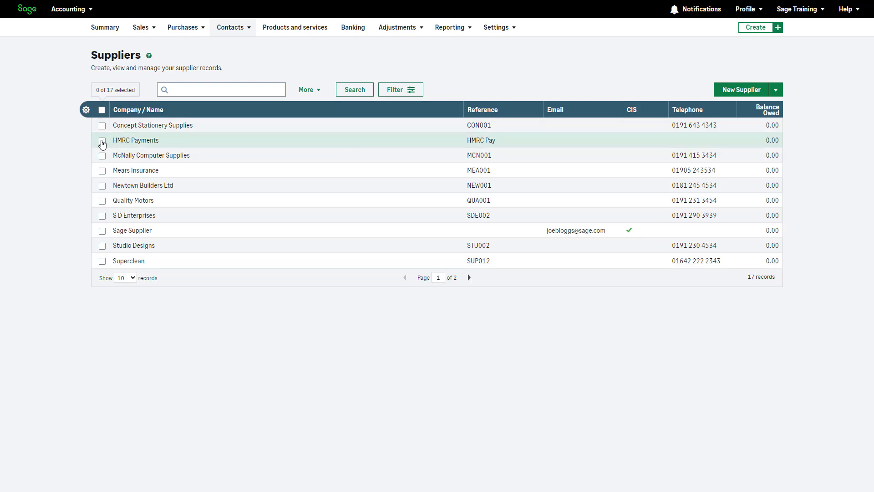
click(101, 141)
click(102, 155)
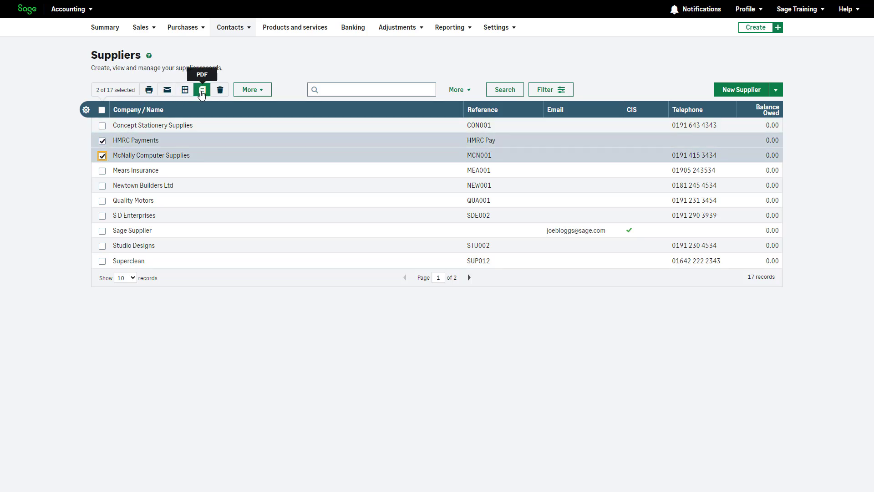
click(255, 93)
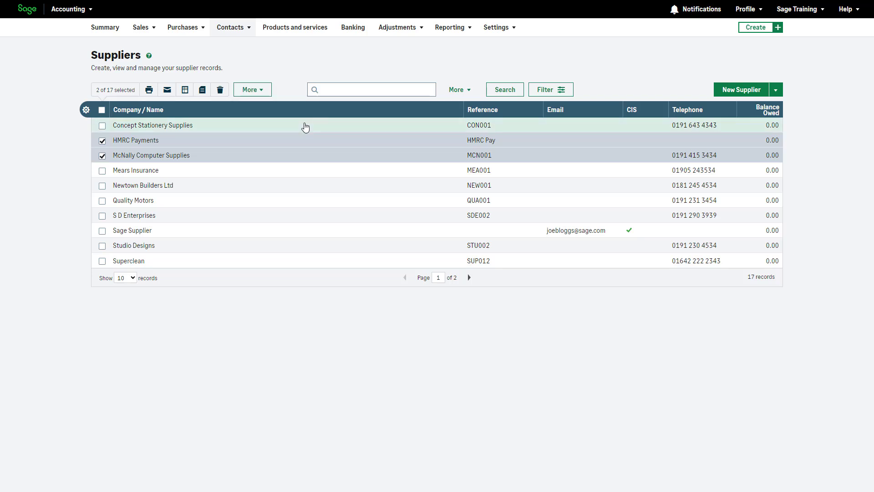
Open Concept Stationery Supplies and select its 19/01/2024 purchase invoice in Activity.
click(305, 127)
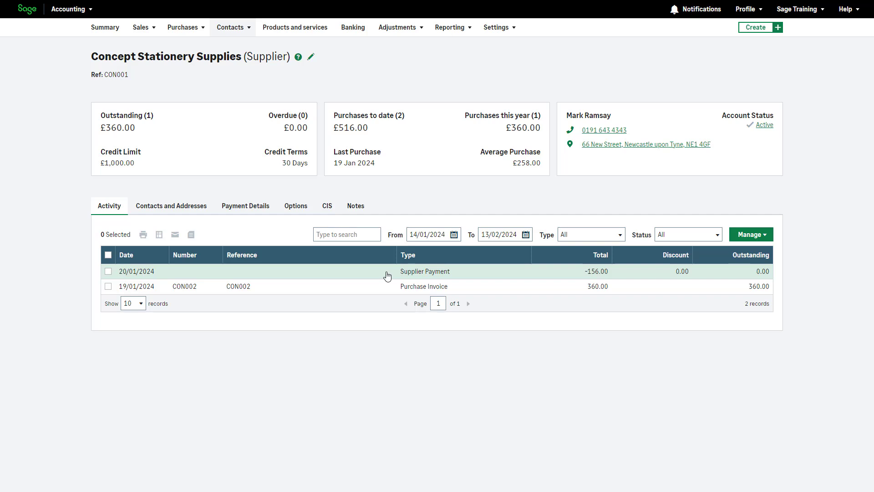
click(108, 287)
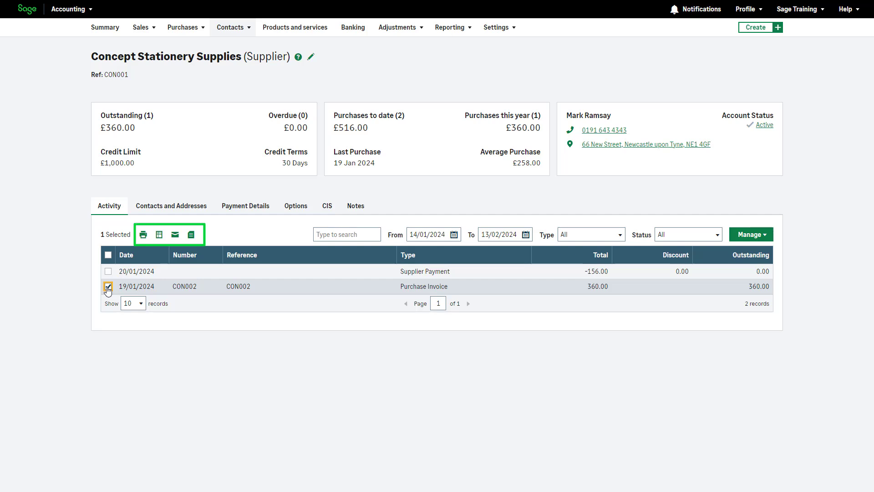
Deselect the 19/01/2024 purchase invoice and re-save the supplier's name and reference unchanged.
click(108, 287)
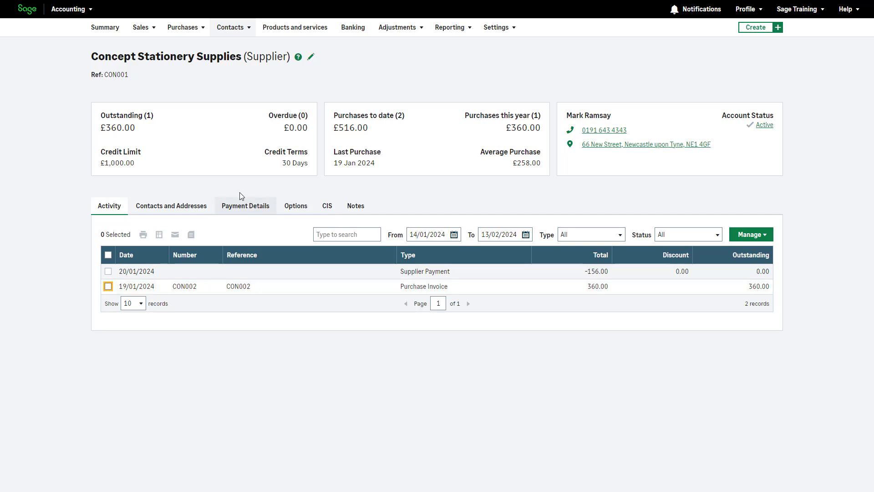
click(311, 57)
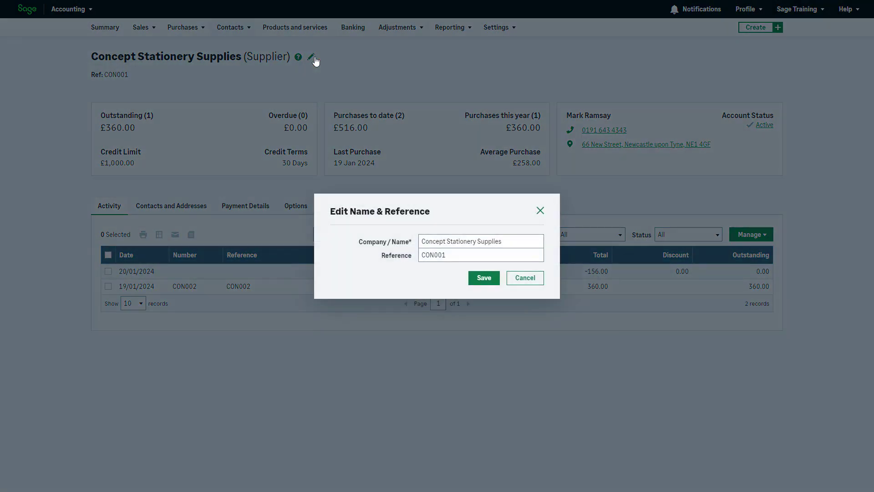
click(482, 279)
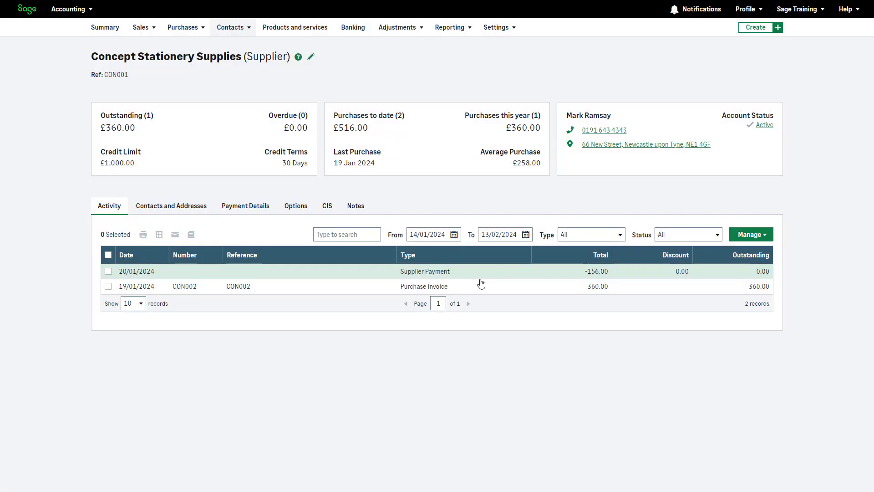
In Payment Details, change Concept Stationery Supplies' credit limit to 2,000 and save.
click(264, 211)
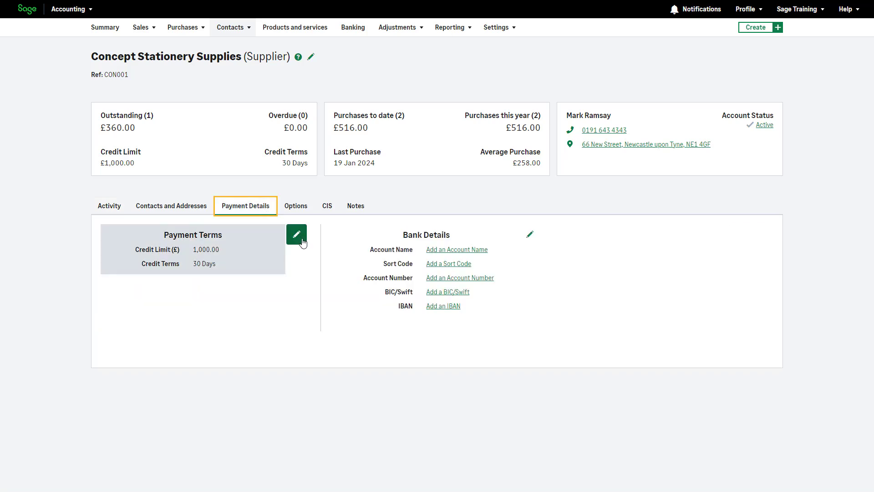
click(301, 240)
text(2000)
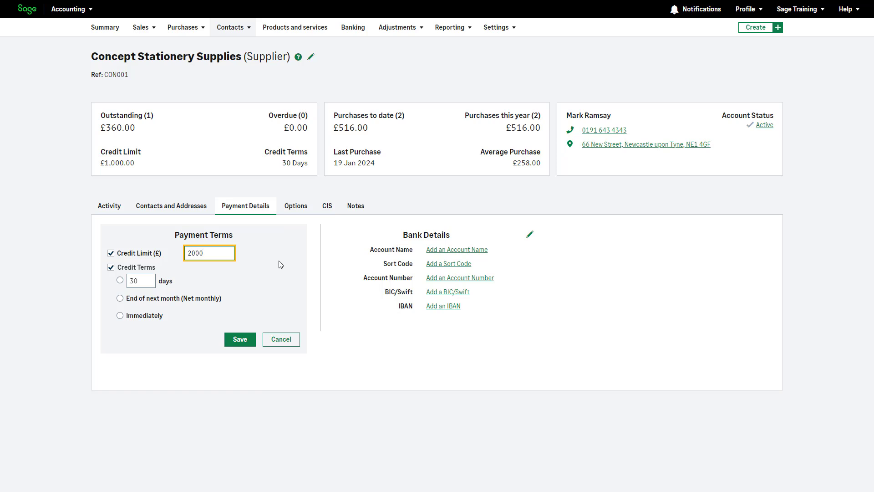
click(239, 340)
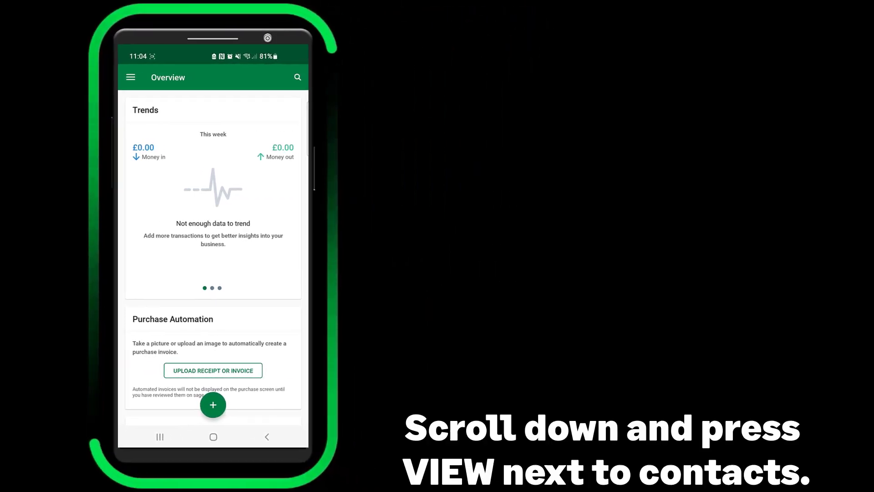
From the mobile Overview, open the Contacts list showing suppliers and begin creating a new contact.
scroll(296, 255, down, 3)
scroll(295, 256, down, 10)
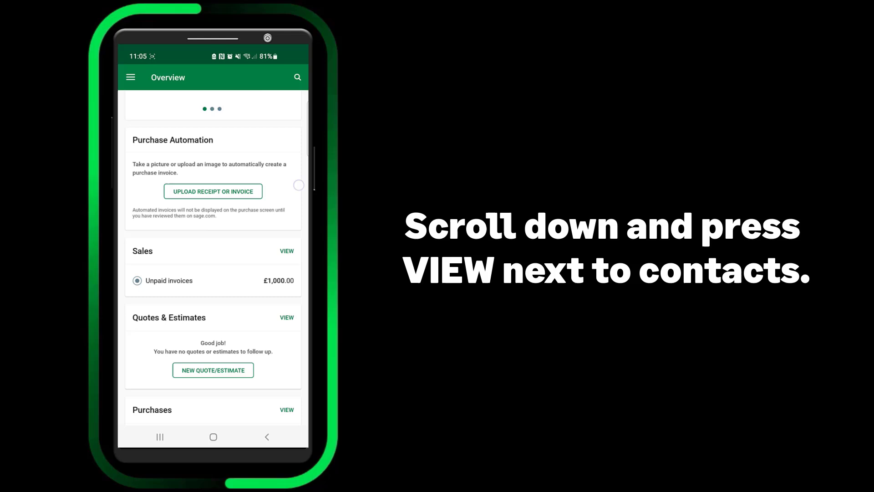
scroll(213, 255, down, 6)
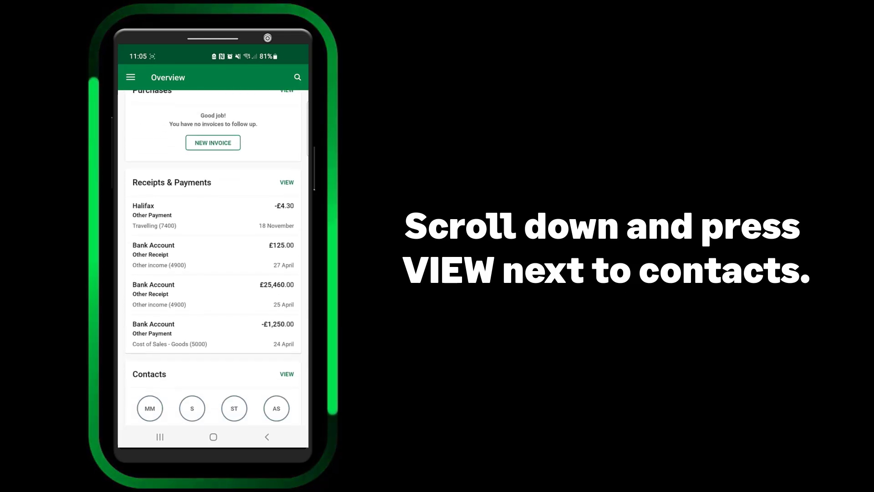
click(286, 253)
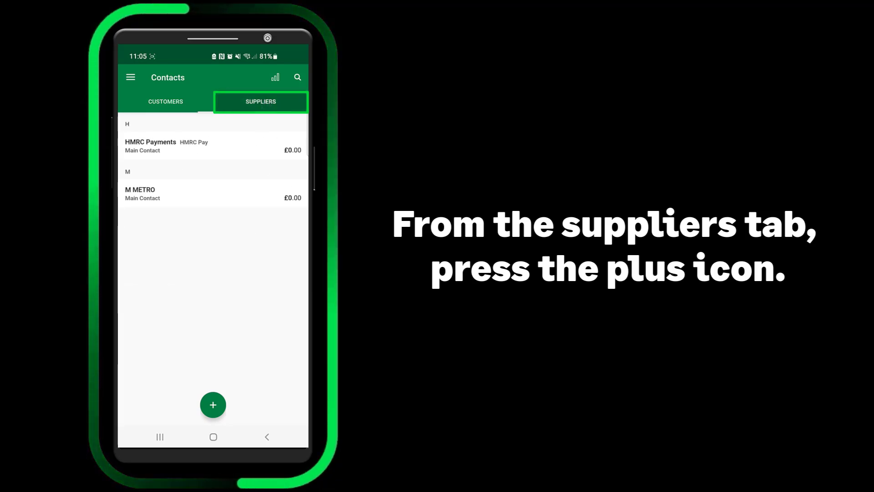
click(212, 405)
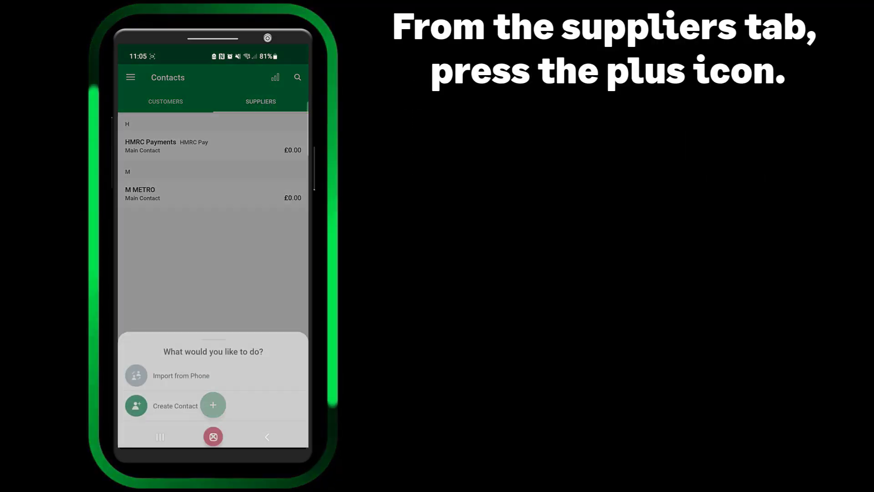